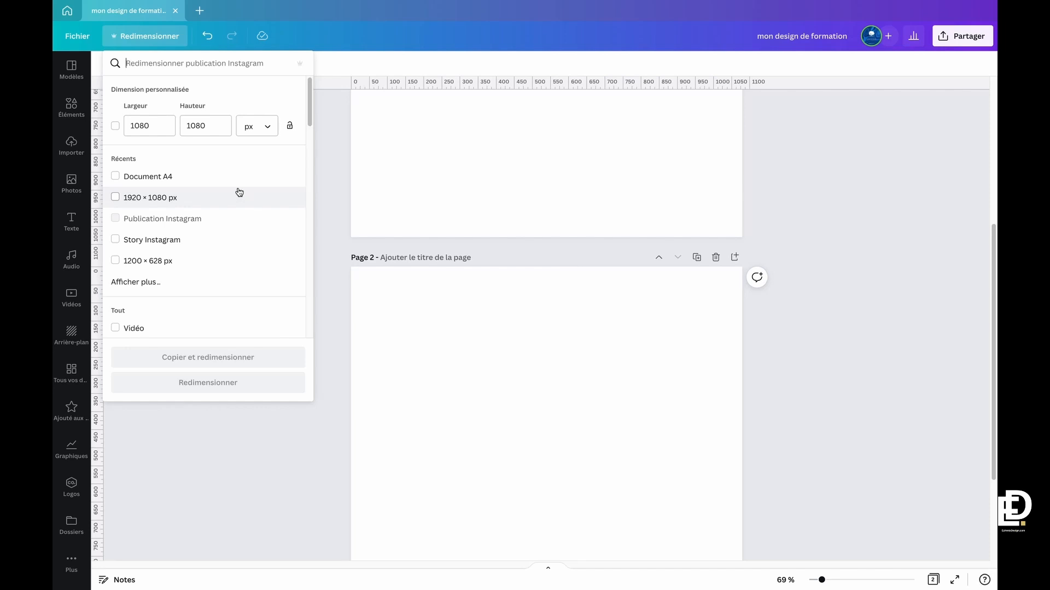
Select a custom dimension of 1080 × 1080 px as a resize target for the design
left_click(171, 125)
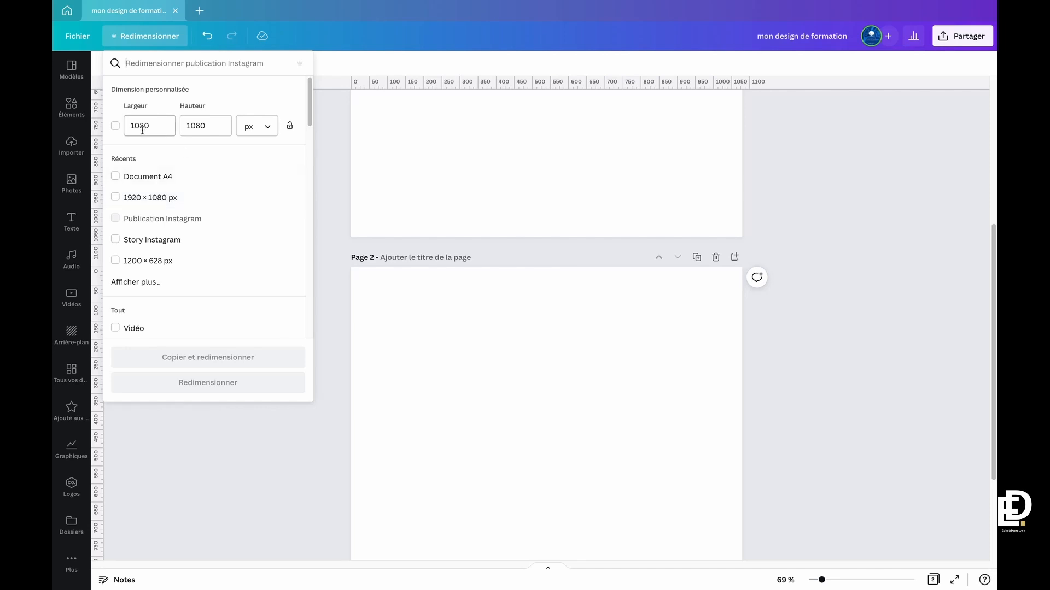
key("Tab")
left_click(165, 128)
left_click(157, 127)
left_click(115, 126)
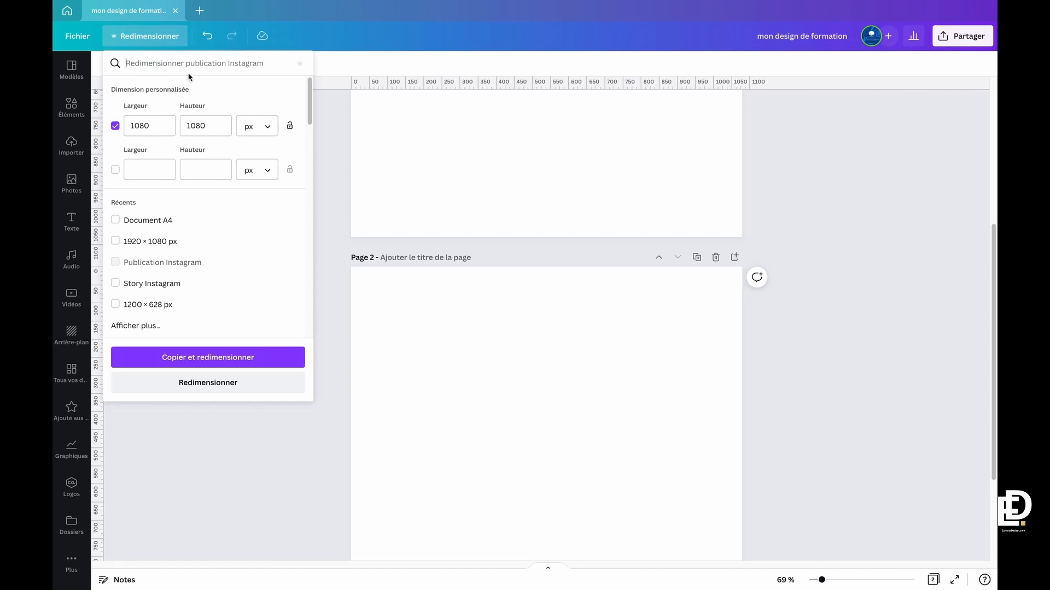
Search the resize formats for "instagram", review the matching formats, and clear the search
left_click(153, 64)
type("inst")
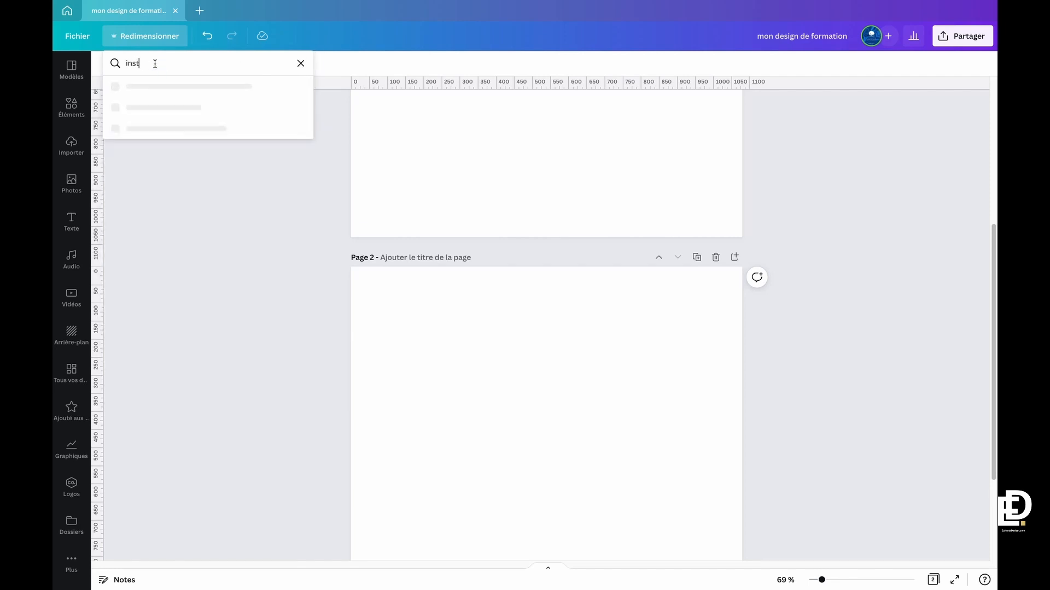
type("agram")
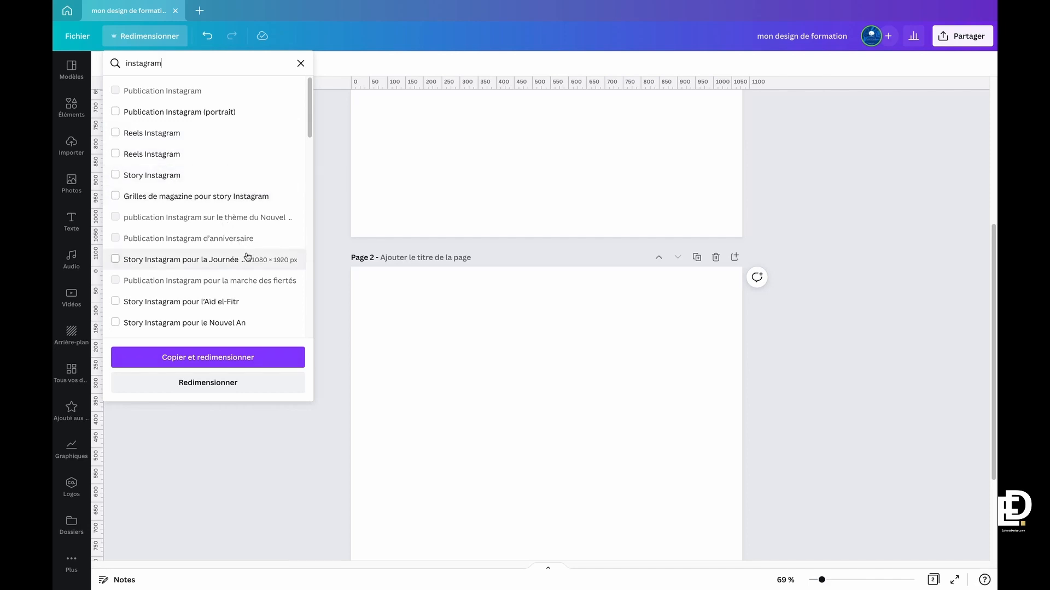
left_click(302, 64)
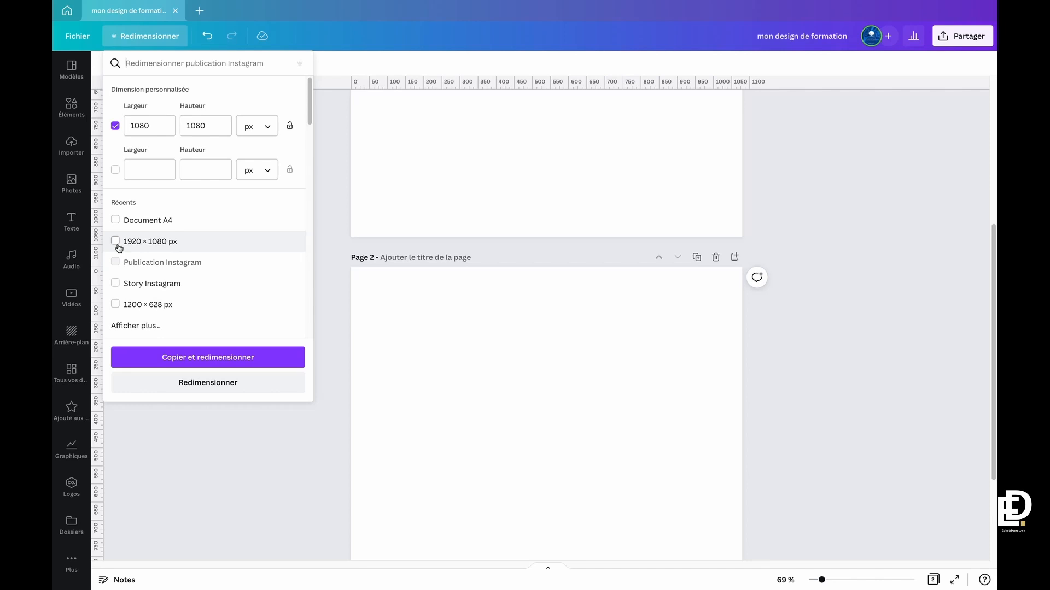
Add Document A4, Vidéo and Logo to the selected resize formats and create resized copies of the design
left_click(116, 220)
scroll(117, 230, "down", 3)
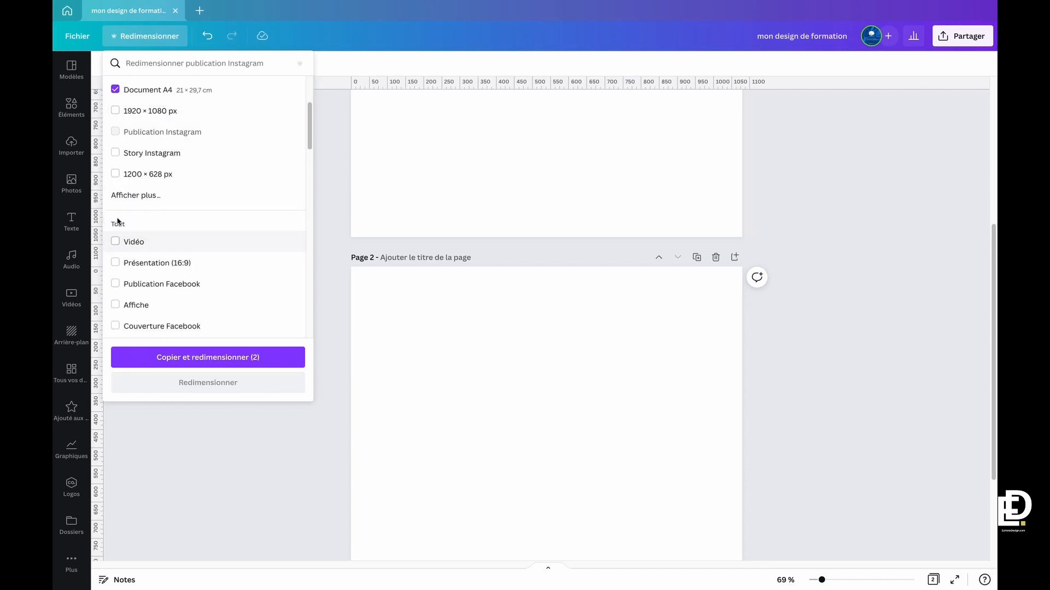
left_click(115, 241)
scroll(123, 244, "down", 2)
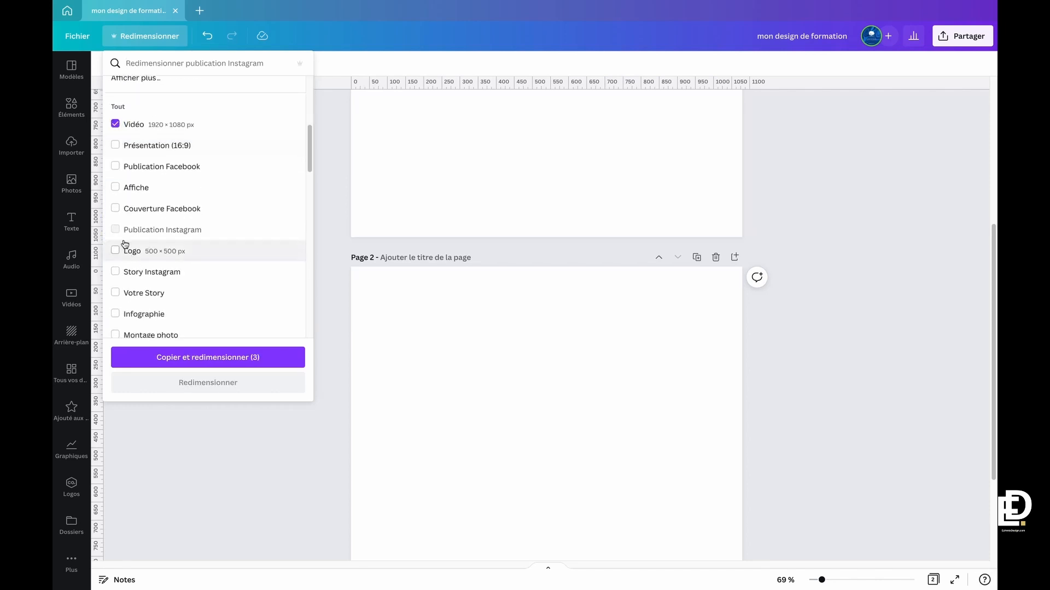
left_click(116, 250)
scroll(238, 237, "down", 1)
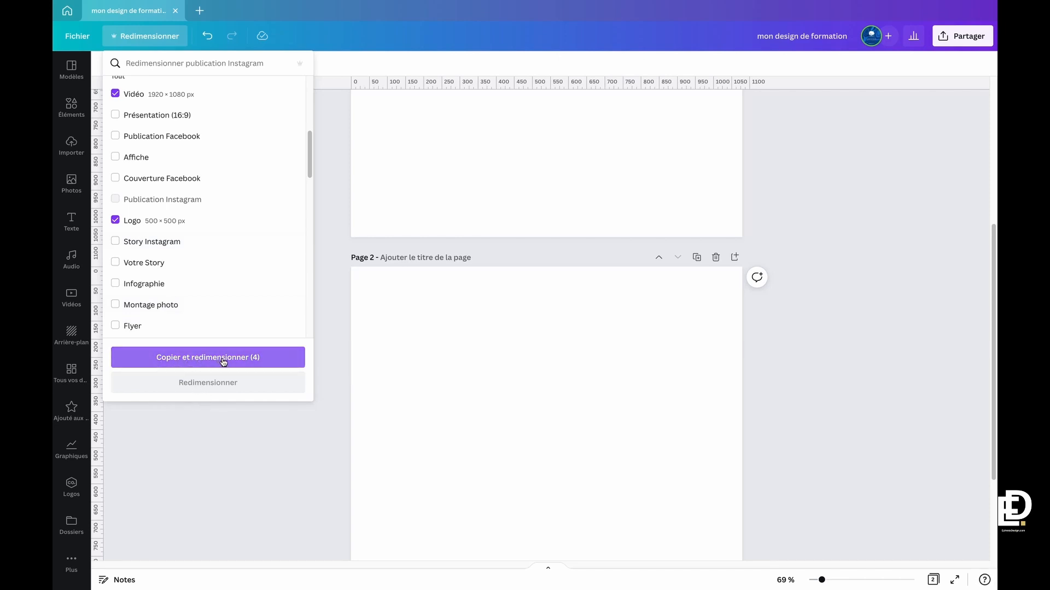
left_click(260, 361)
scroll(181, 231, "up", 5)
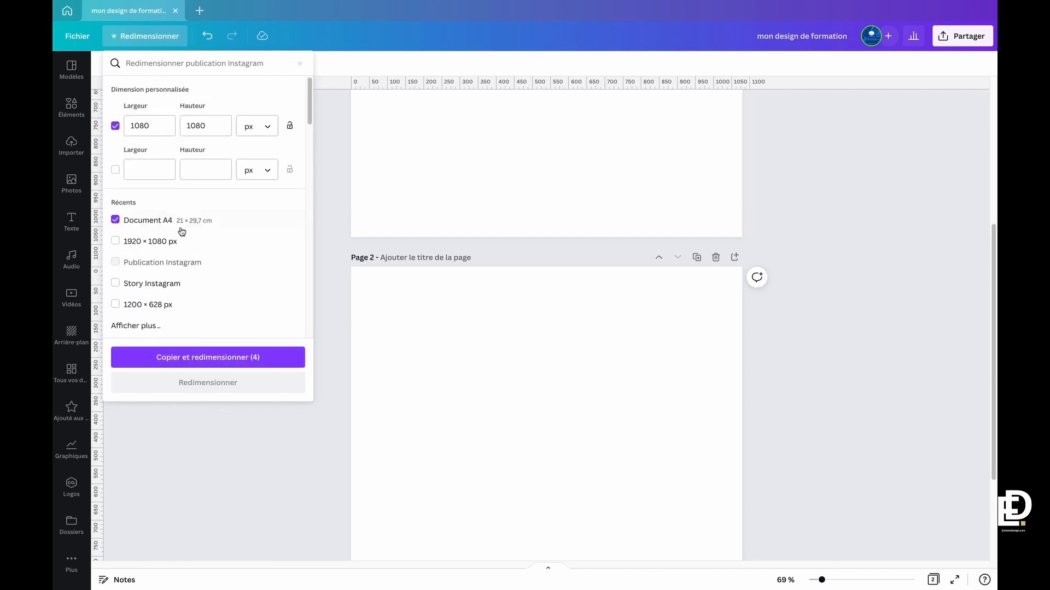
left_click(276, 359)
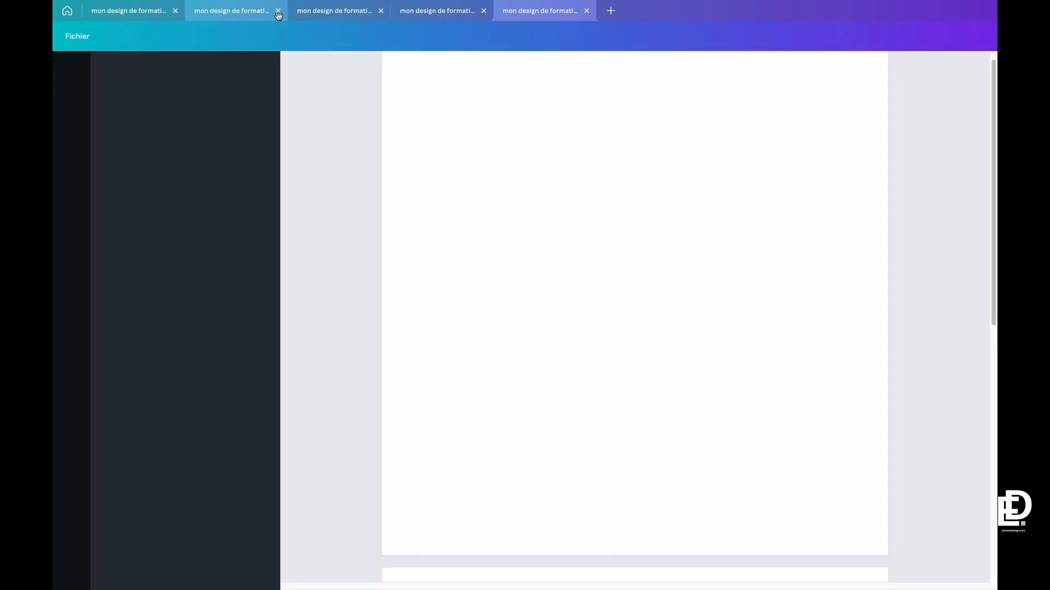
Review the resized copies one by one: Logo, Vidéo, Document A4 and 1080 × 1080 px
left_click(327, 13)
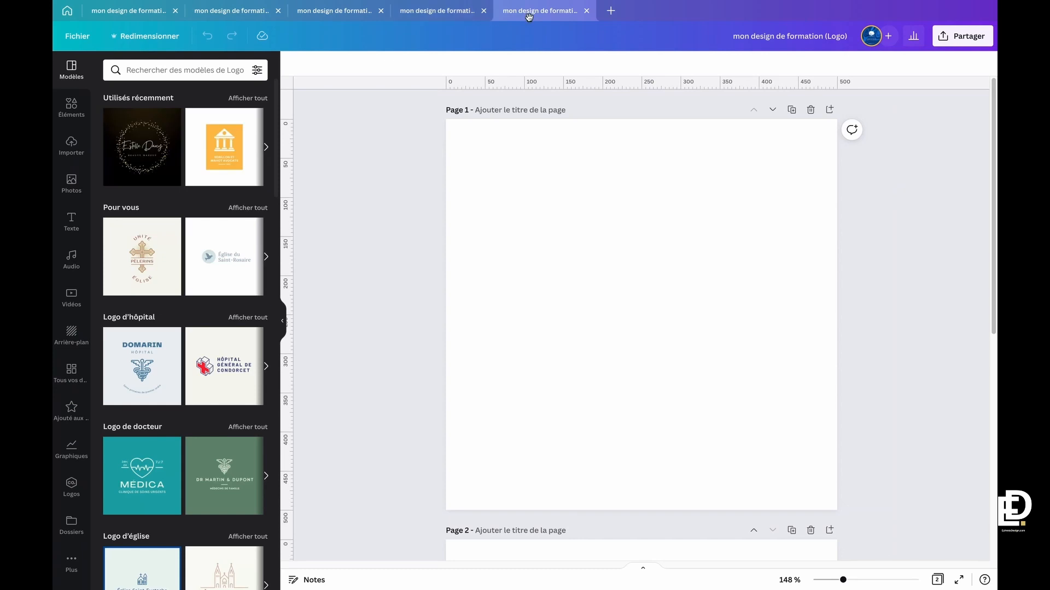
left_click(443, 12)
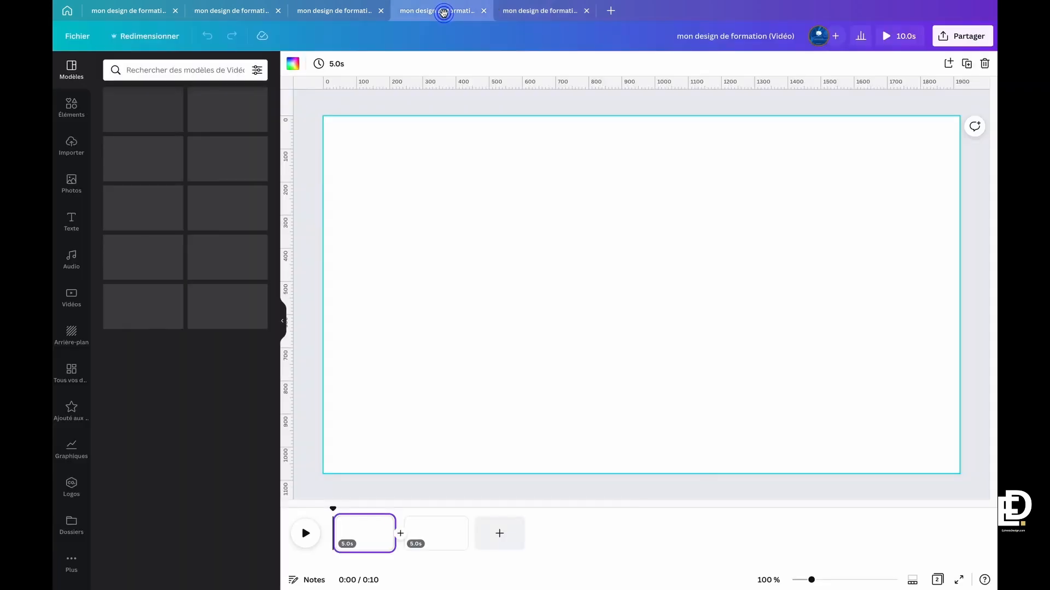
left_click(343, 13)
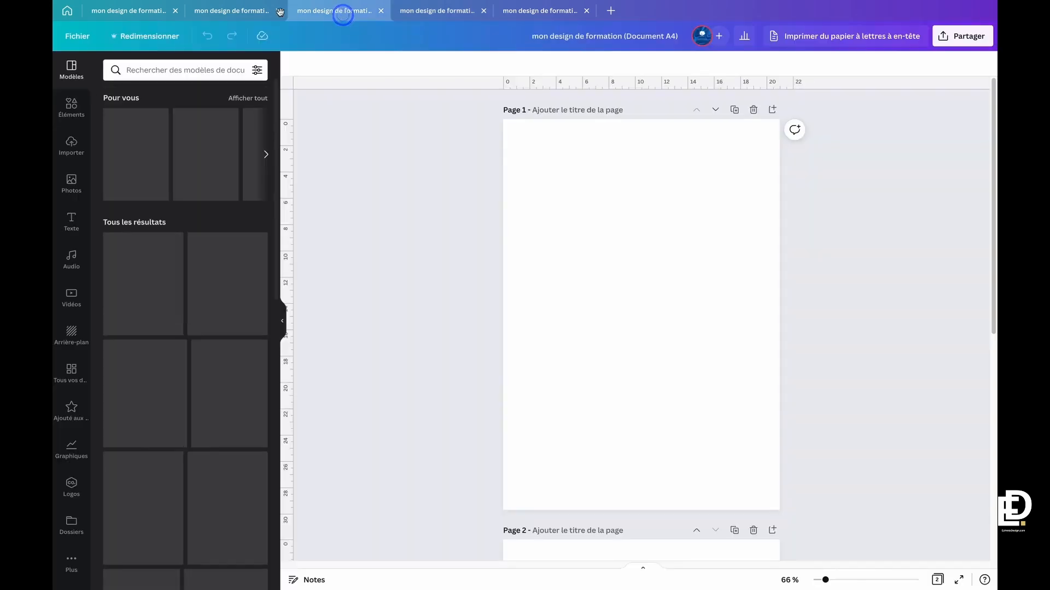
left_click(240, 12)
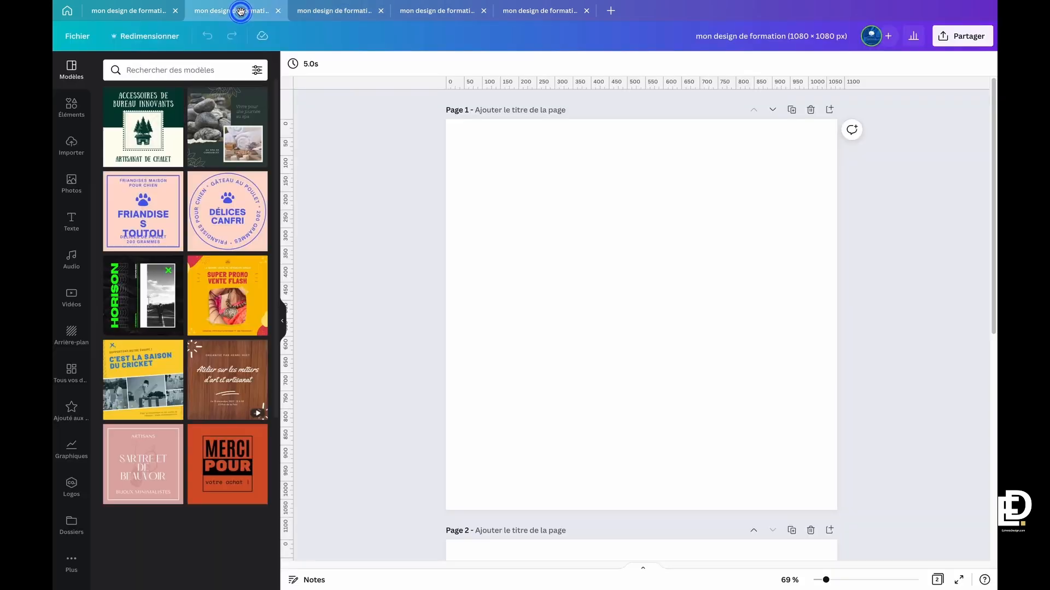
Close the four resized copies and return to the original "mon design de formation" design
left_click(277, 11)
left_click(278, 11)
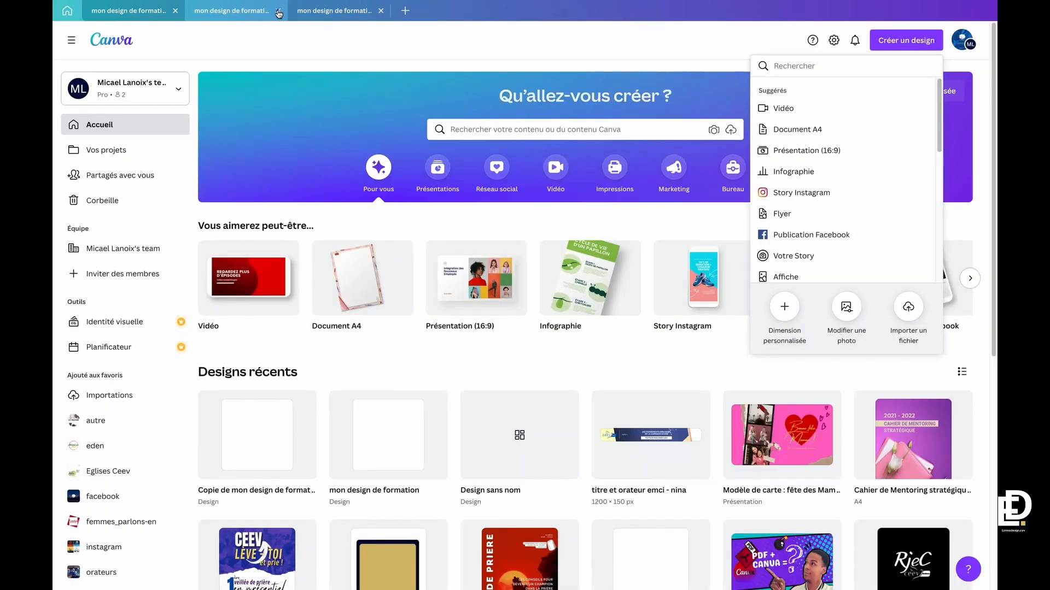
left_click(277, 10)
left_click(278, 11)
left_click(146, 10)
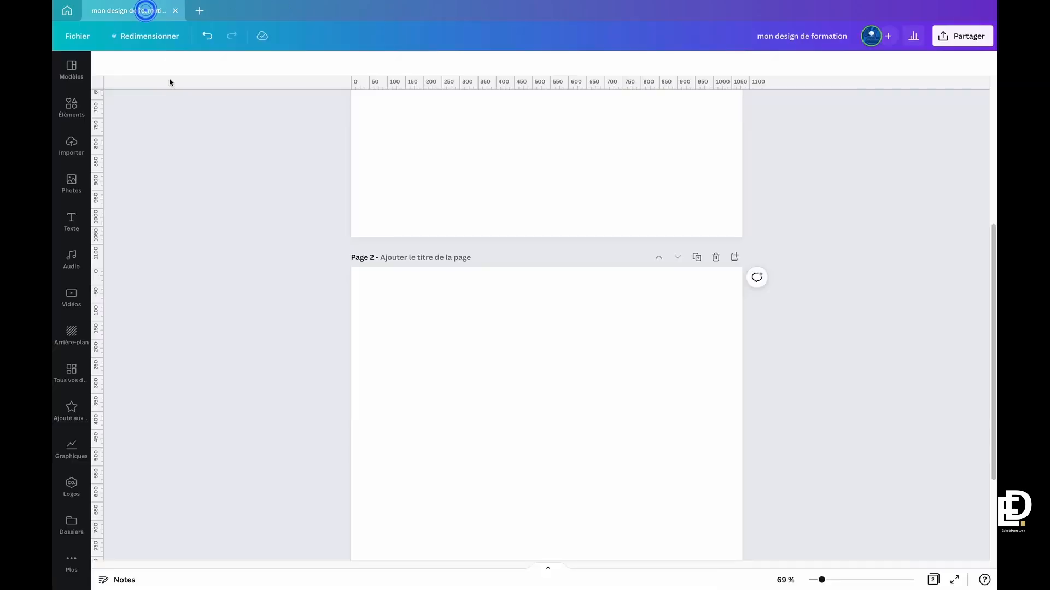
left_click(222, 194)
left_click(148, 39)
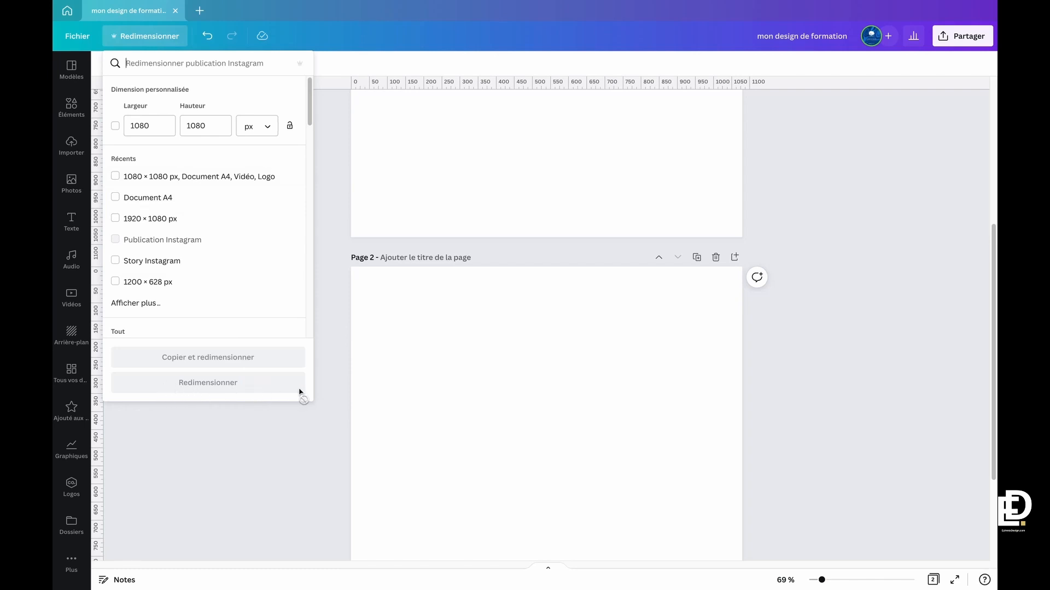
scroll(630, 263, "up", 5)
left_click(576, 262)
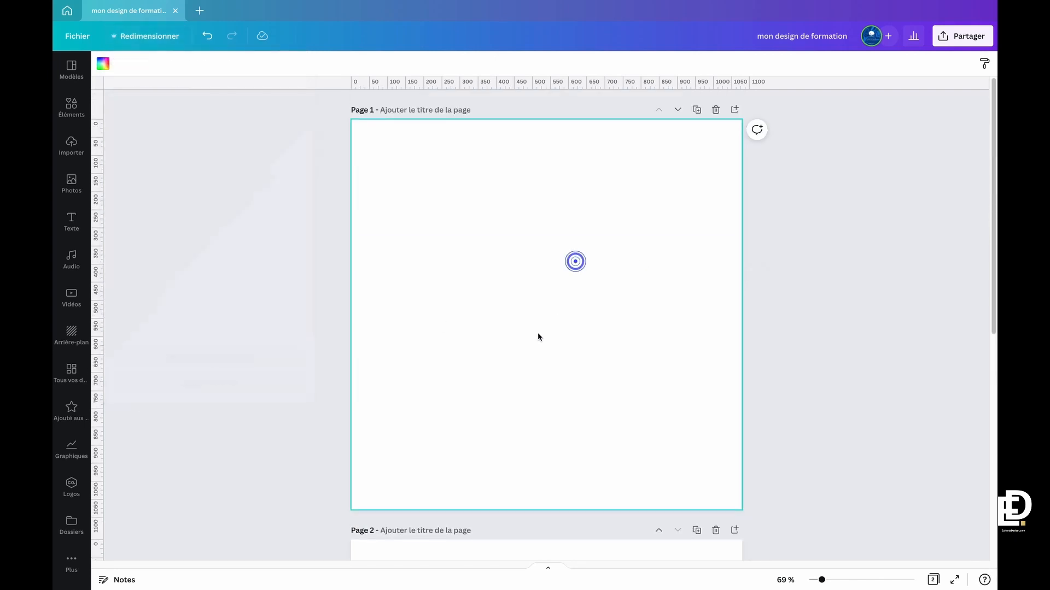
Insert a circle shape in the middle of page 1 and deselect it
left_click(536, 313)
left_click(483, 291)
key("c")
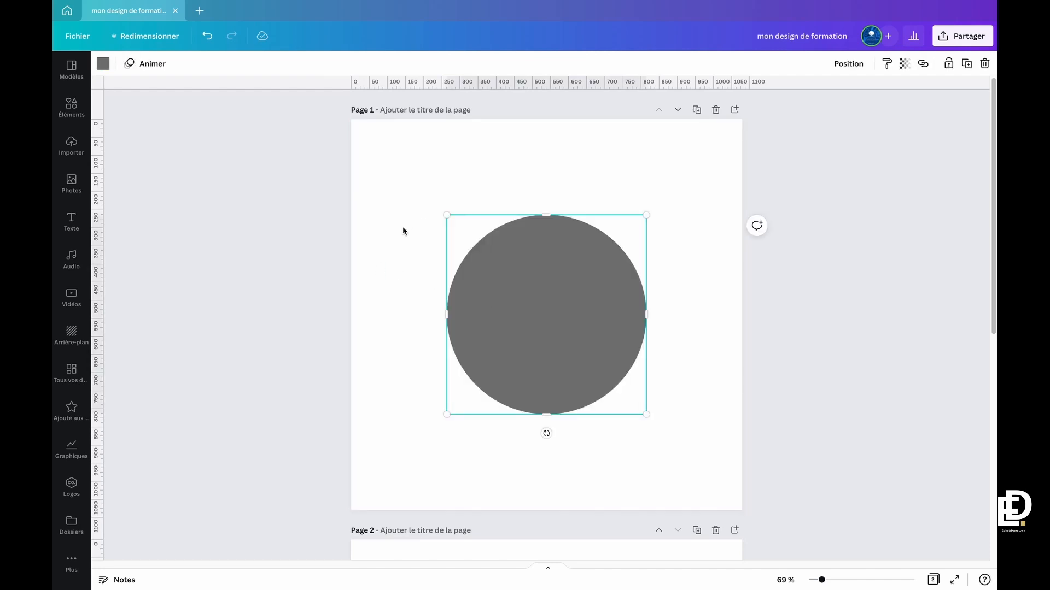
left_click(402, 227)
left_click(159, 135)
left_click(136, 36)
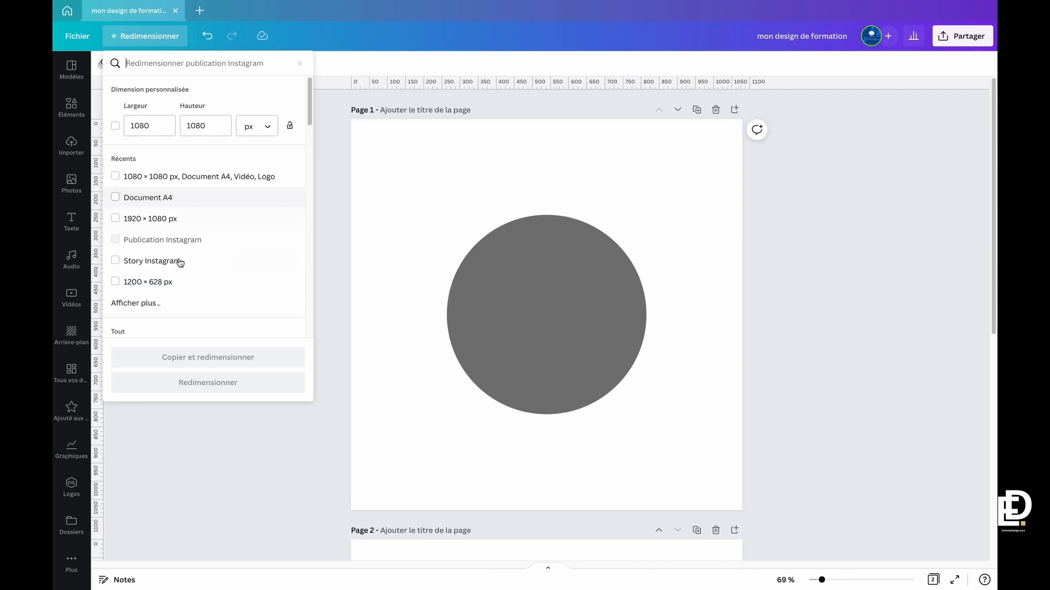
scroll(180, 263, "down", 5)
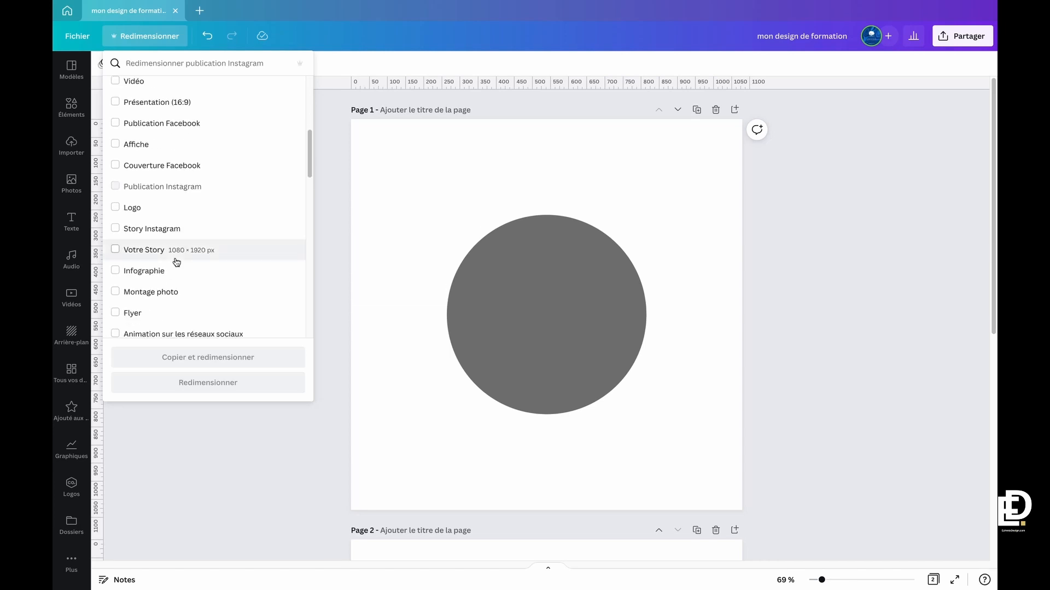
left_click(147, 233)
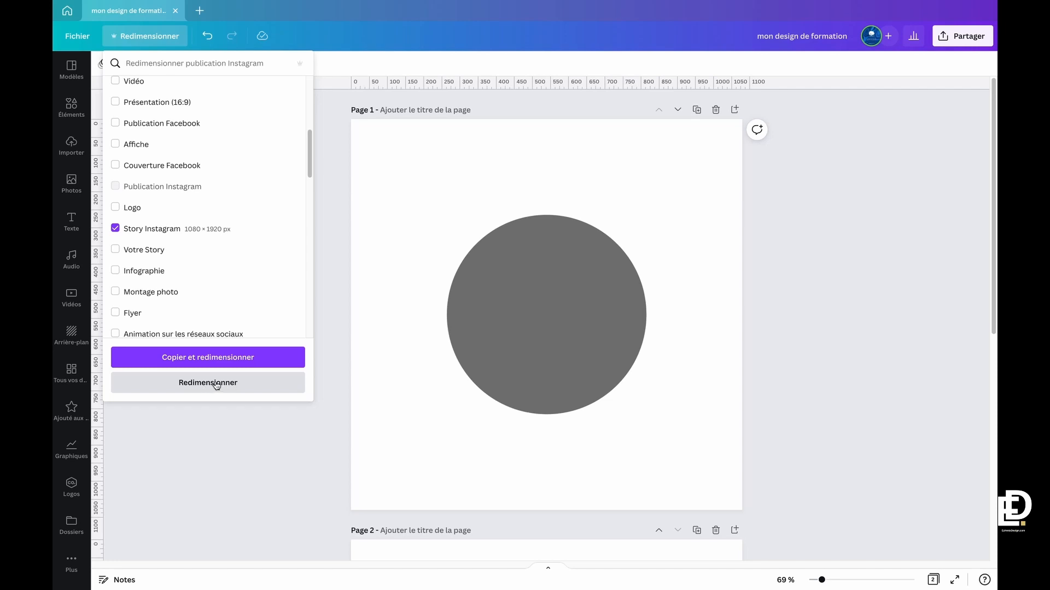
left_click(207, 366)
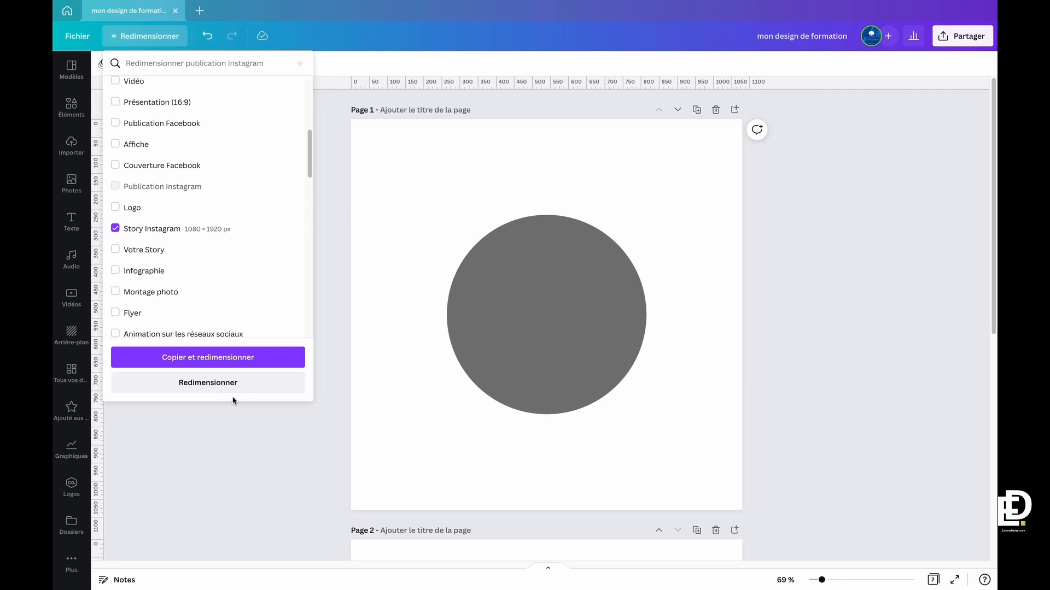
left_click(229, 425)
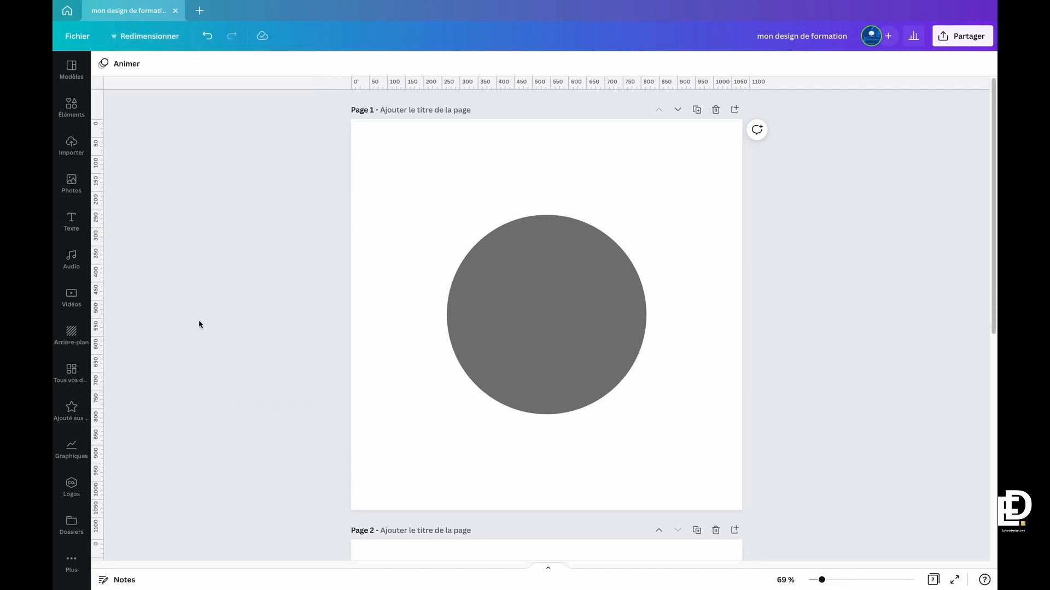
Check the design's dimensions, and resize the original design itself to Story Instagram, 1080 × 1920 px, without making a copy
left_click(78, 40)
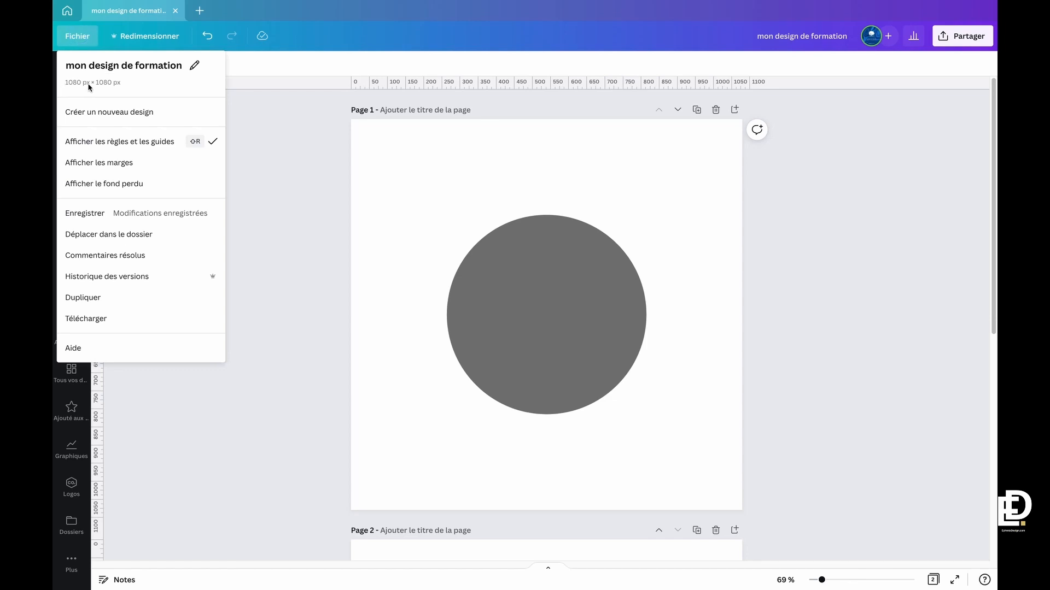
left_click(264, 114)
left_click(161, 36)
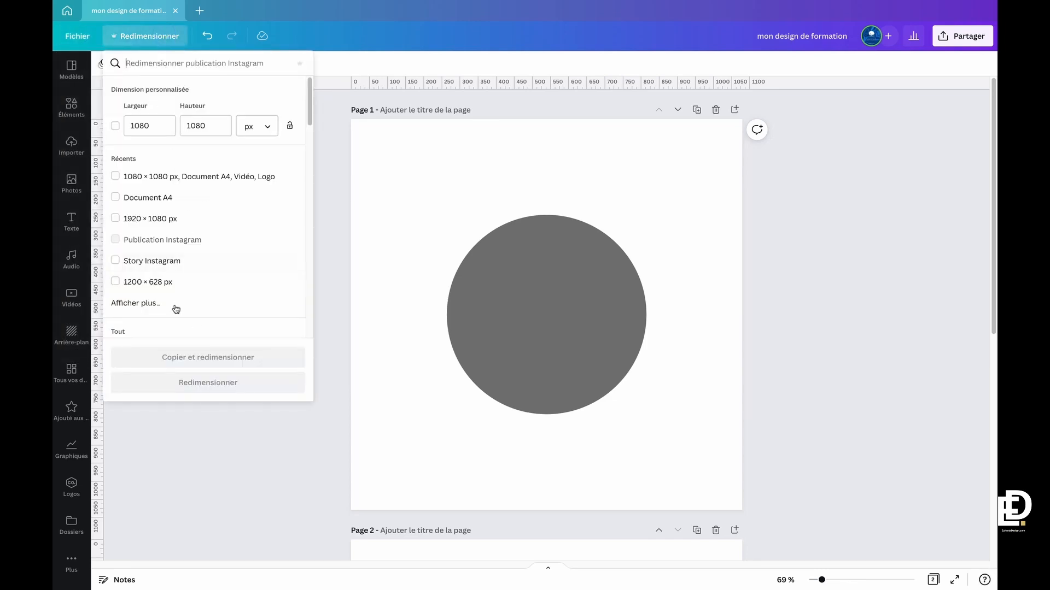
left_click(115, 261)
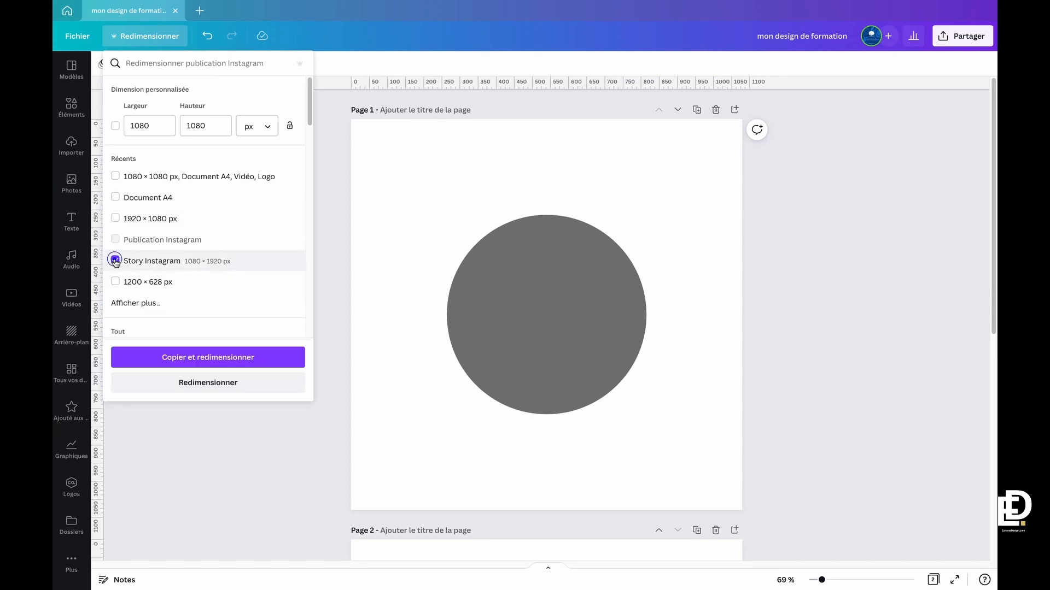
left_click(200, 387)
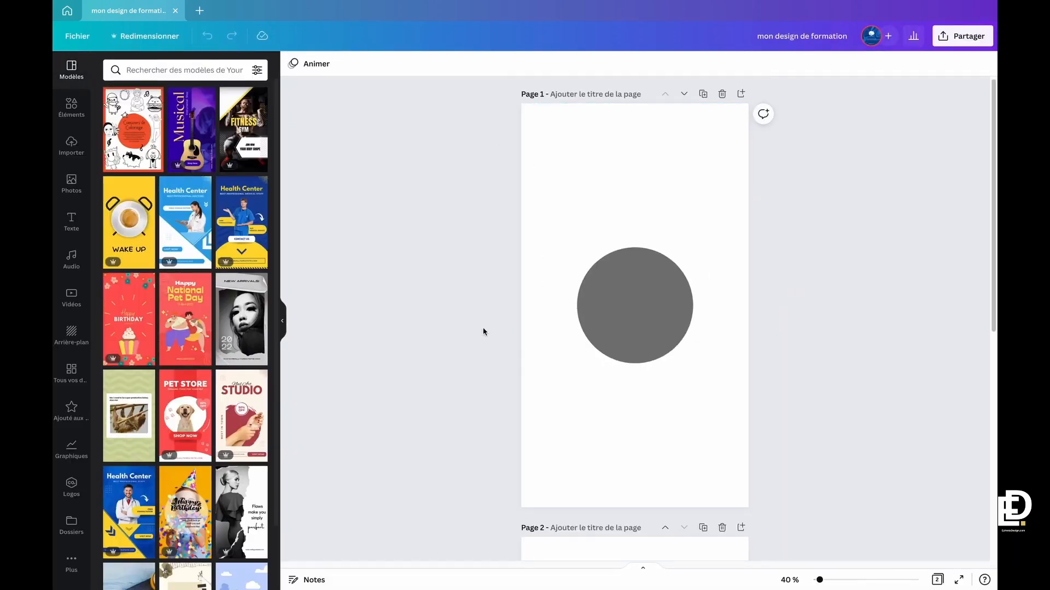
Examine both resized pages and check the design's new dimensions in the file details
scroll(621, 199, "down", 5)
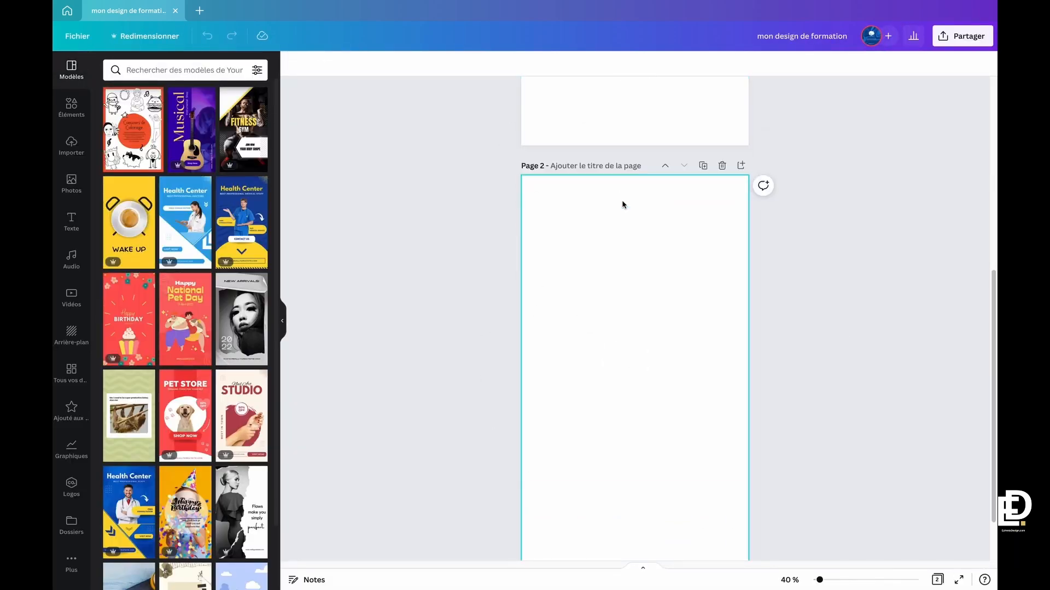
scroll(621, 204, "up", 4)
left_click(78, 36)
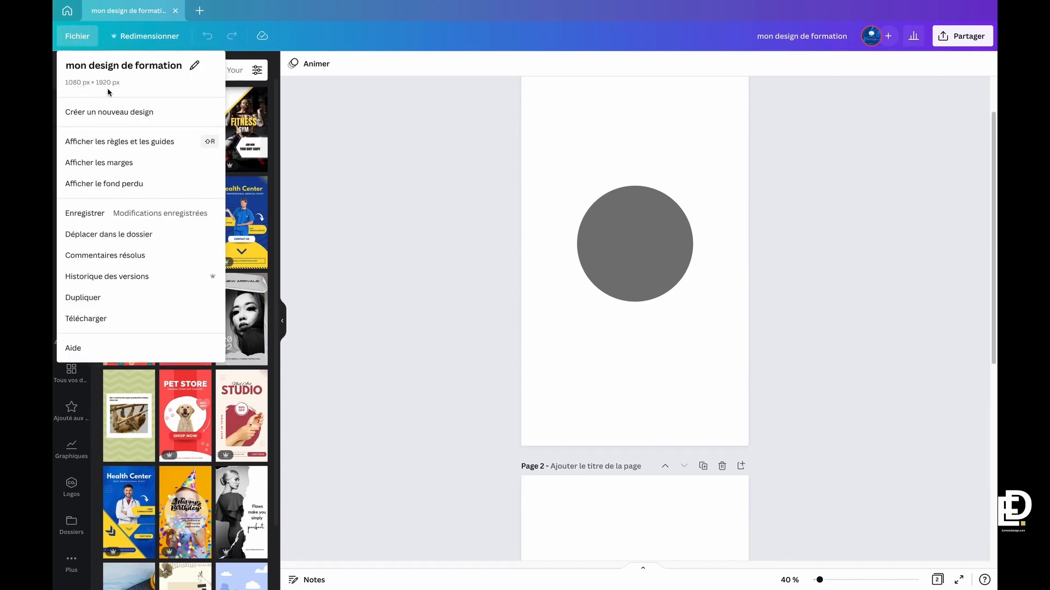
left_click(375, 137)
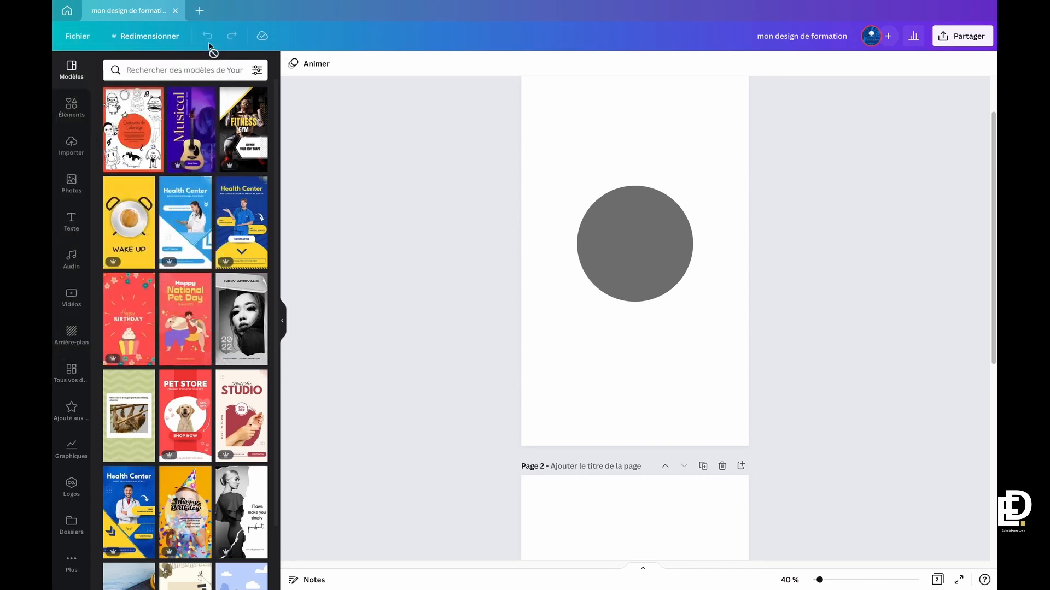
View the design's version history, preview page 2 of the current version, and close the history
left_click(77, 35)
left_click(156, 276)
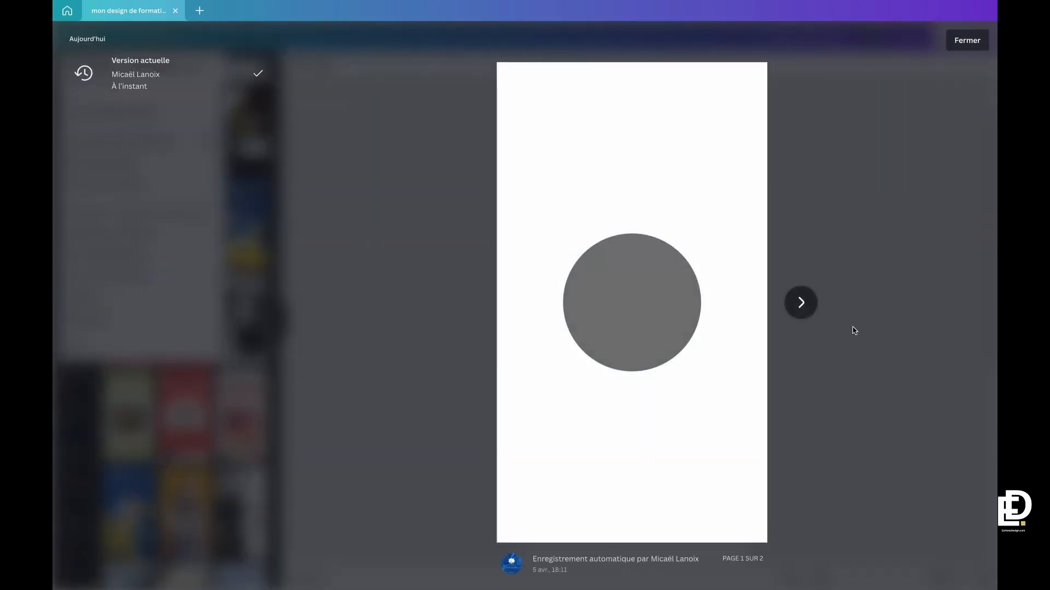
left_click(801, 304)
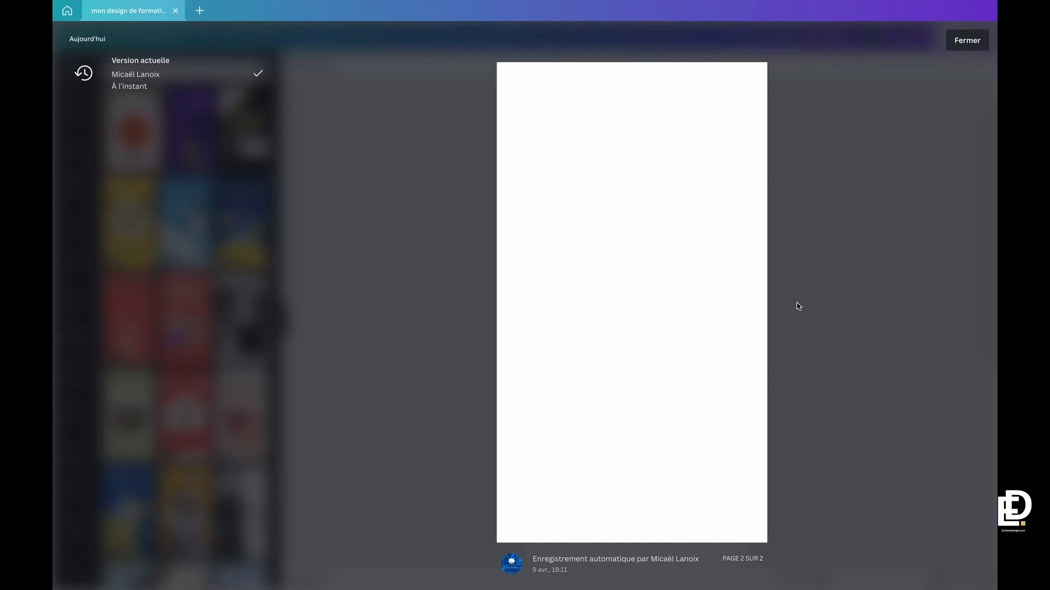
mouse_move(559, 305)
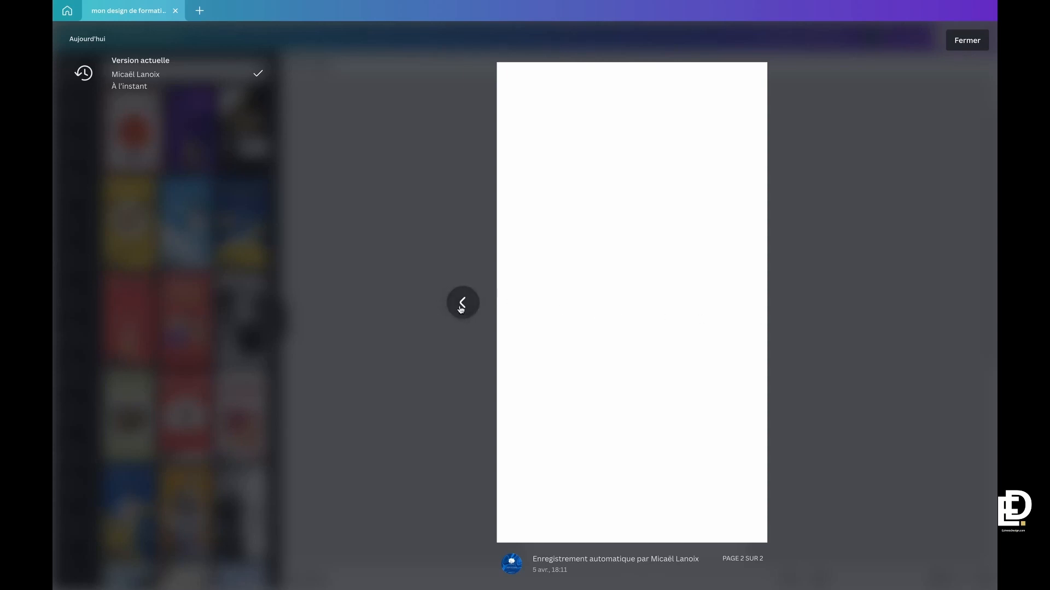
left_click(962, 40)
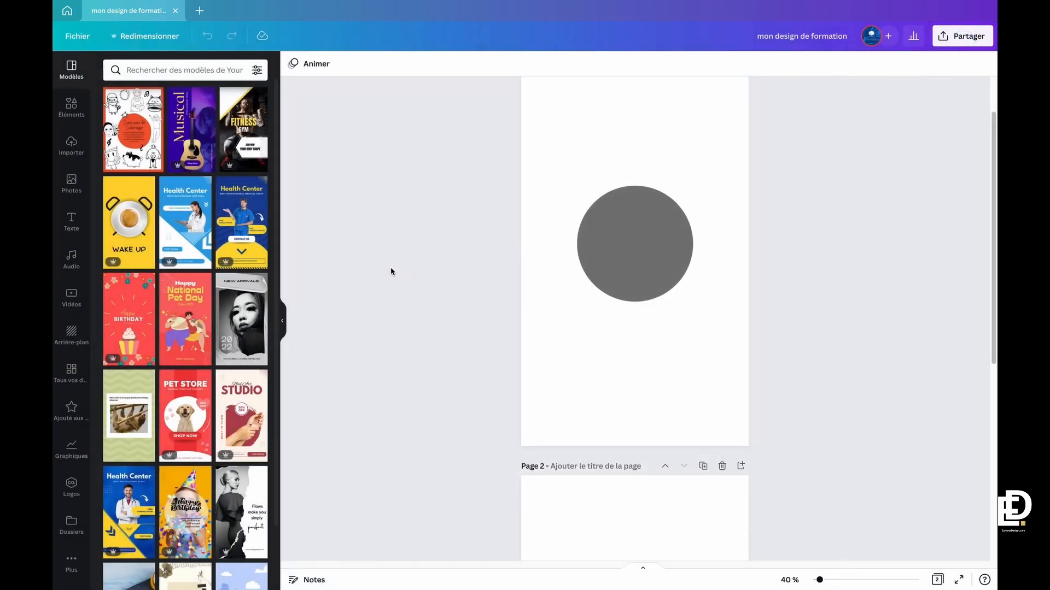
Resize the design itself to Publication Instagram, 1080 × 1080 px, without making a copy
left_click(134, 37)
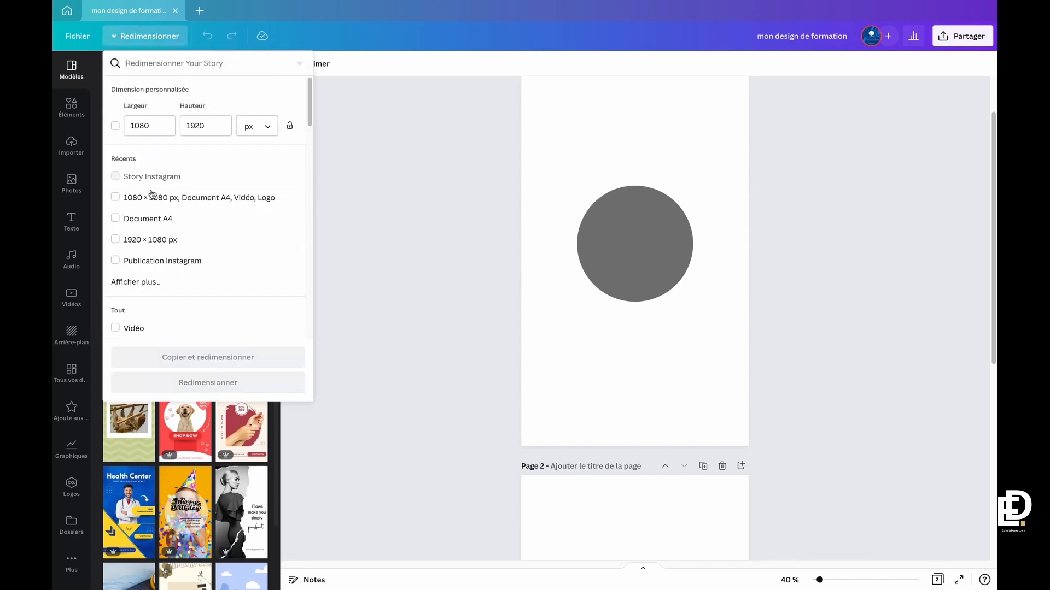
left_click(153, 265)
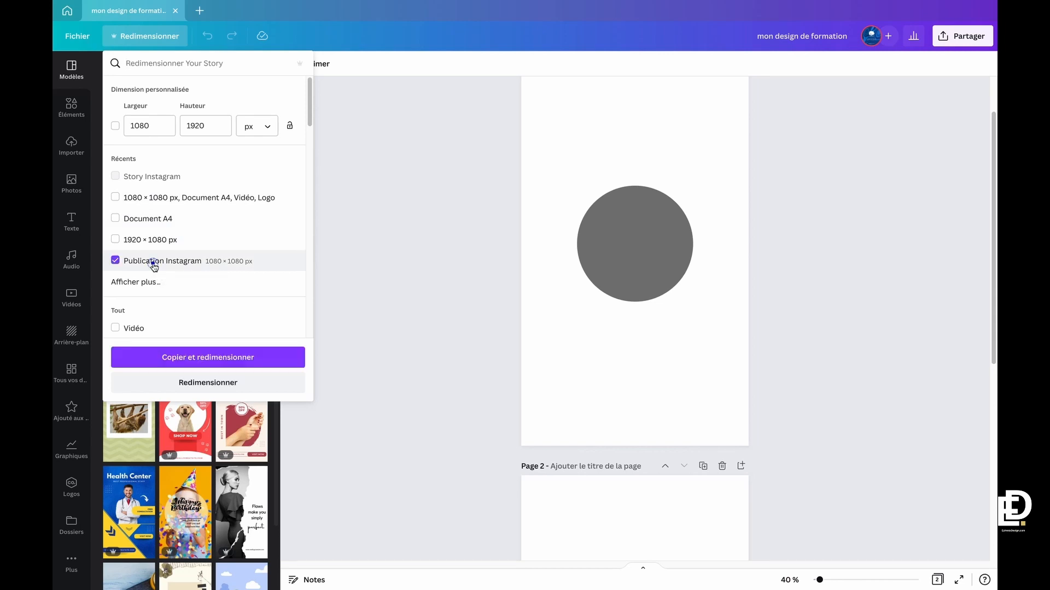
left_click(212, 386)
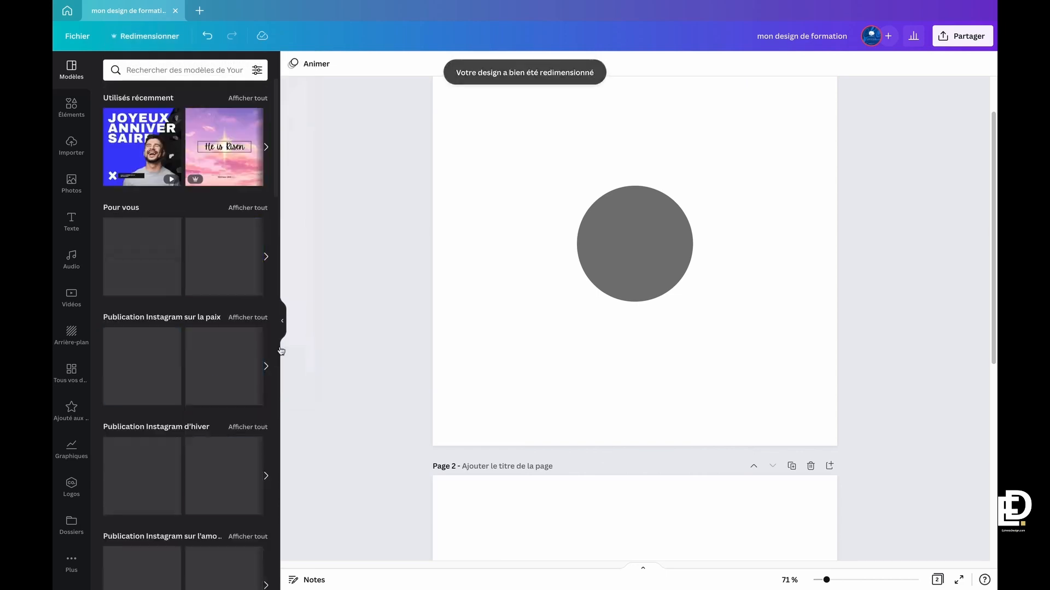
left_click(381, 169)
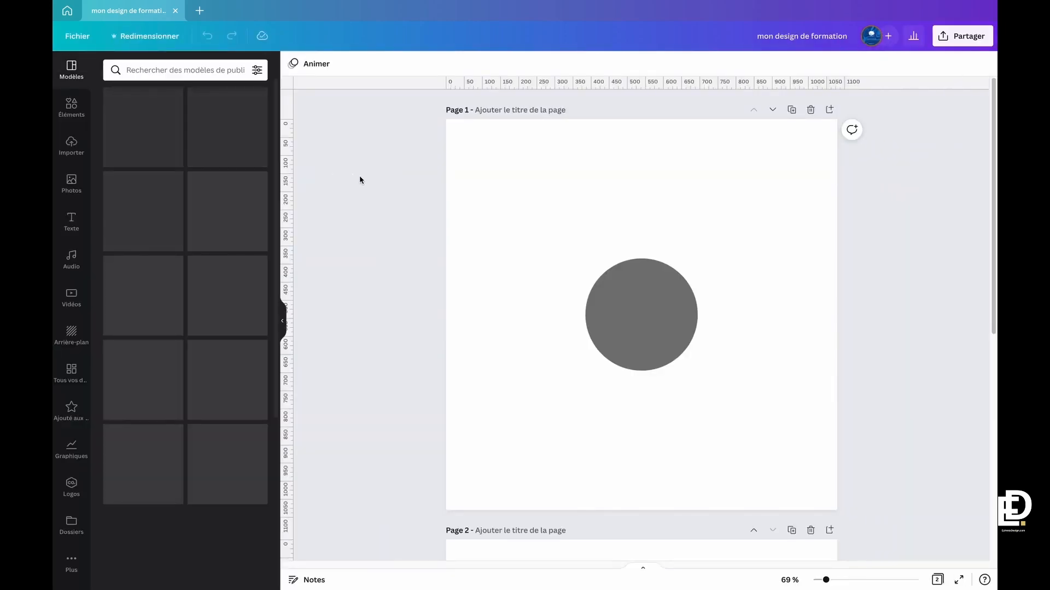